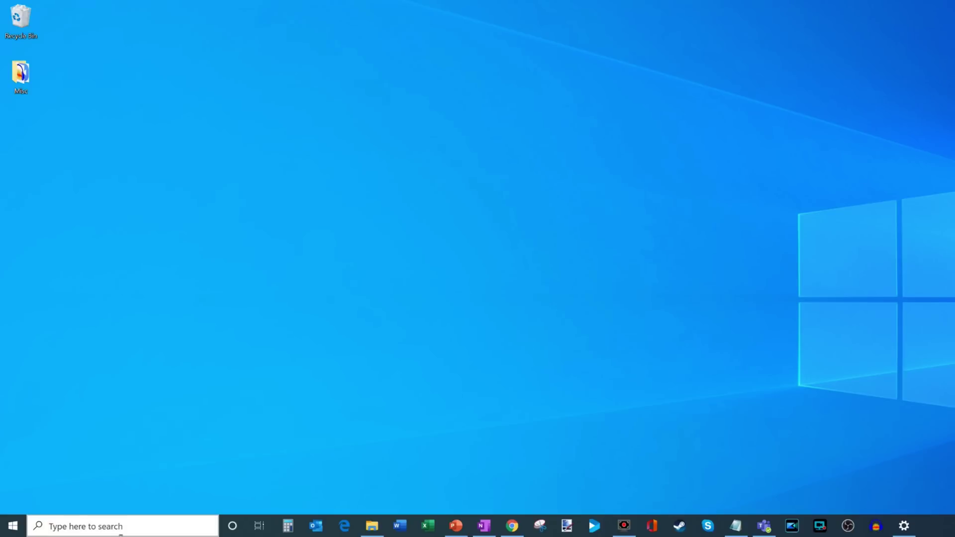
# Search Windows for 'voice reco' and launch the Voice Recorder app
pyautogui.click(119, 526)
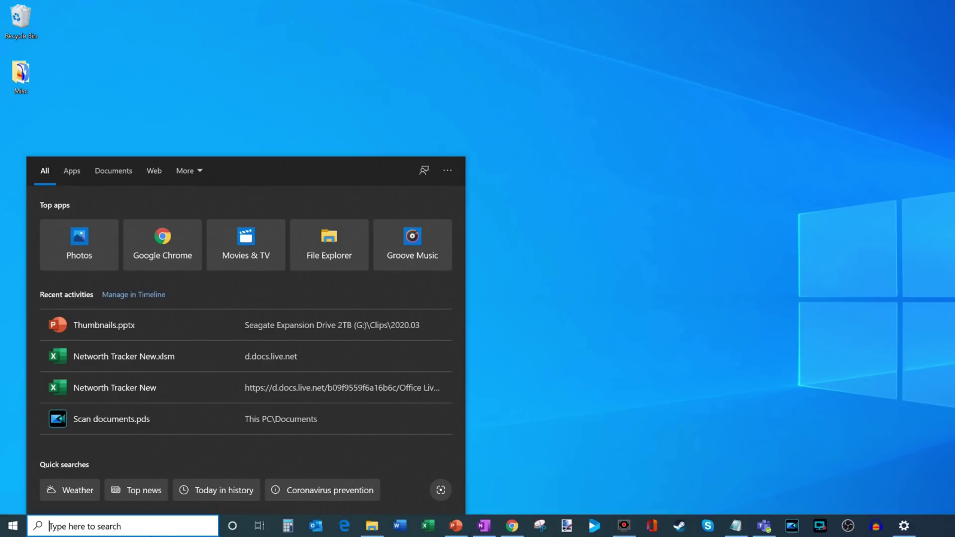
pyautogui.write('voice ')
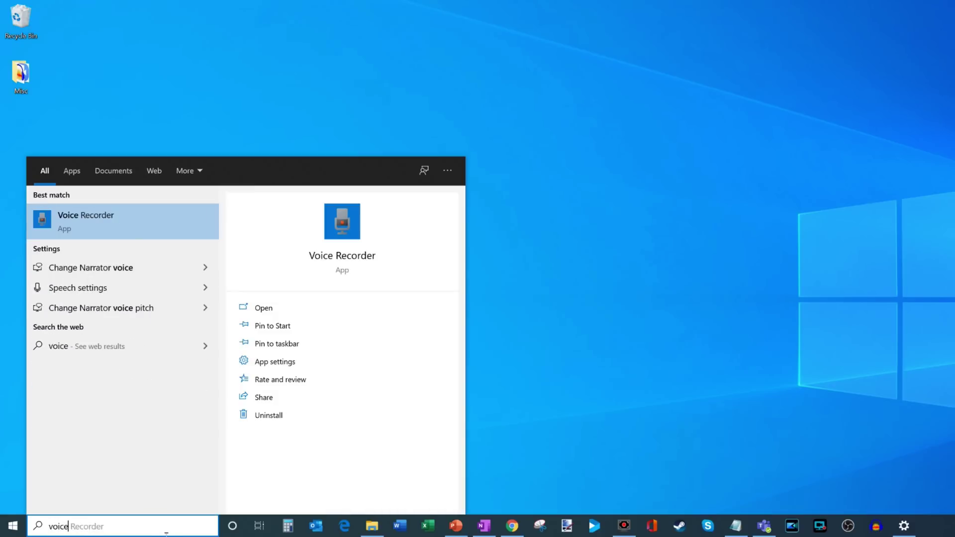
pyautogui.write('rec')
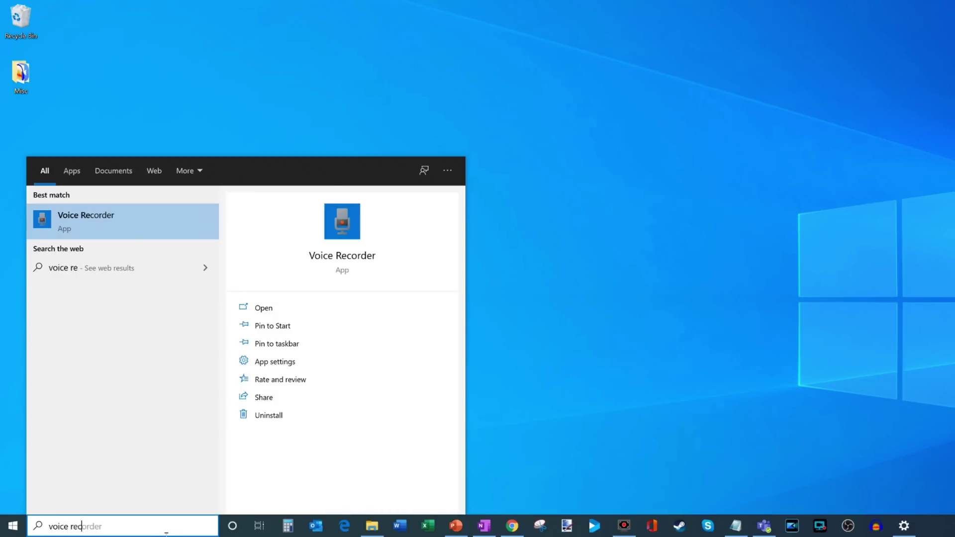
pyautogui.write('o')
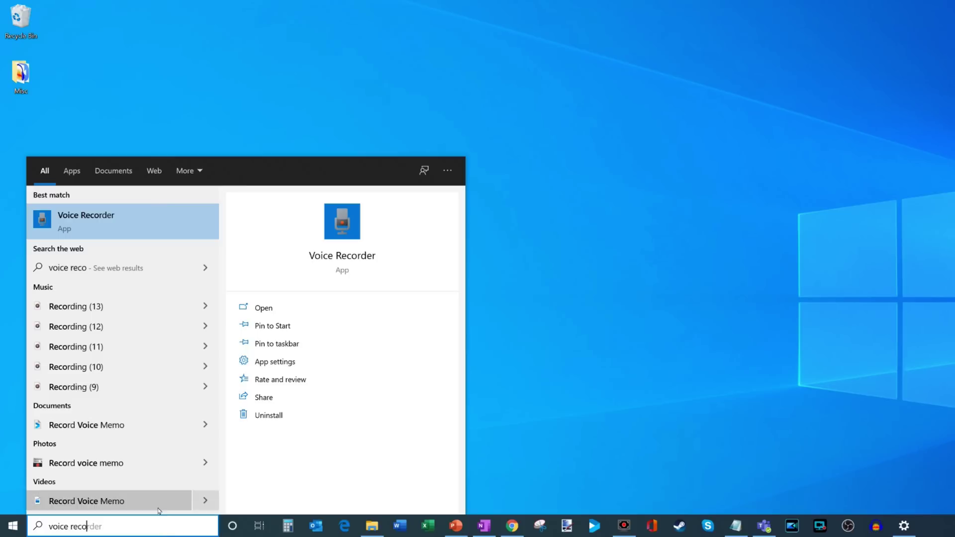
pyautogui.click(99, 228)
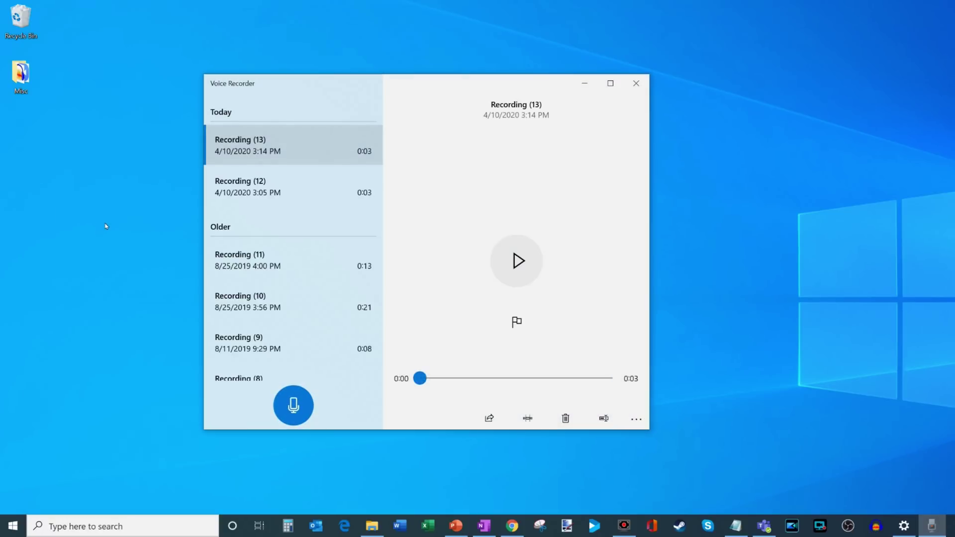
# Record an eight-second voice clip, saved as Recording (14)
pyautogui.moveTo(472, 86); pyautogui.dragTo(606, 66)
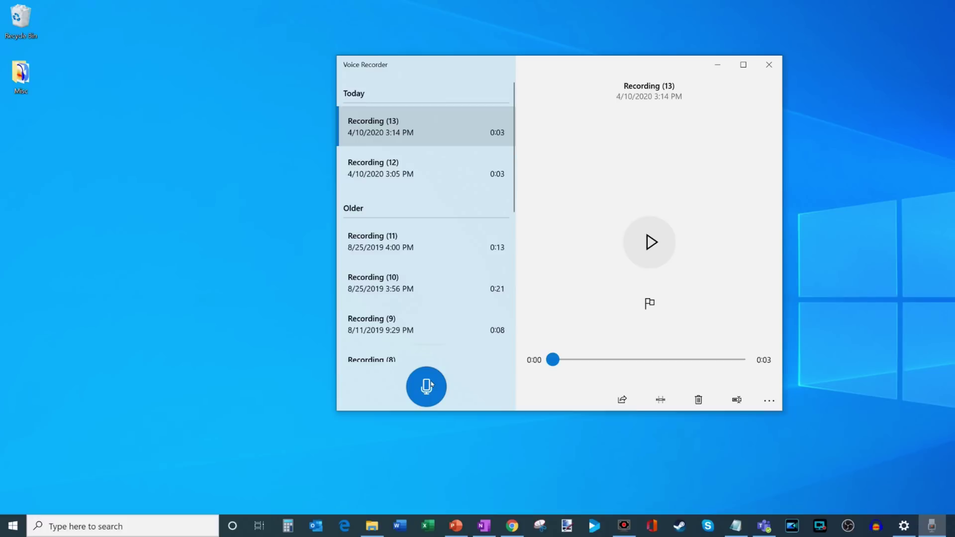
pyautogui.click(429, 386)
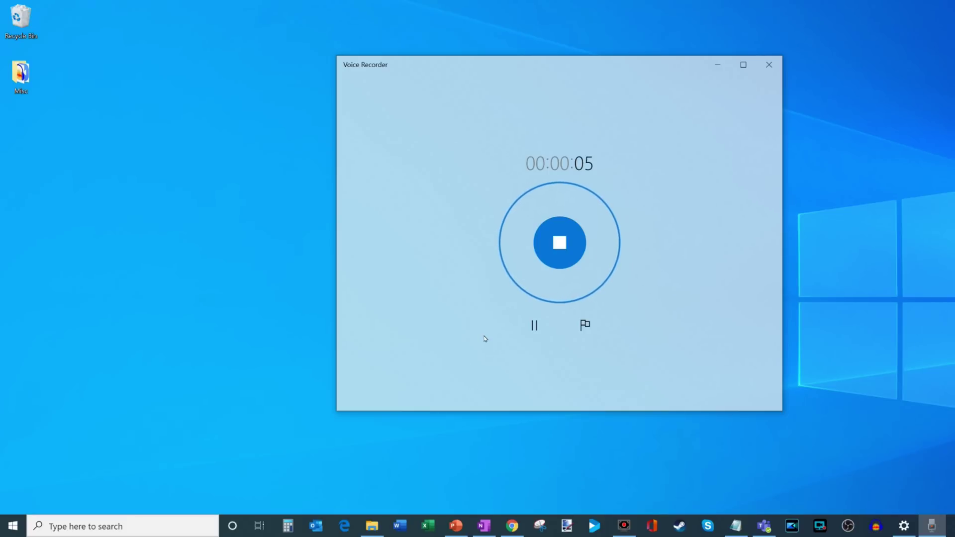
pyautogui.click(559, 246)
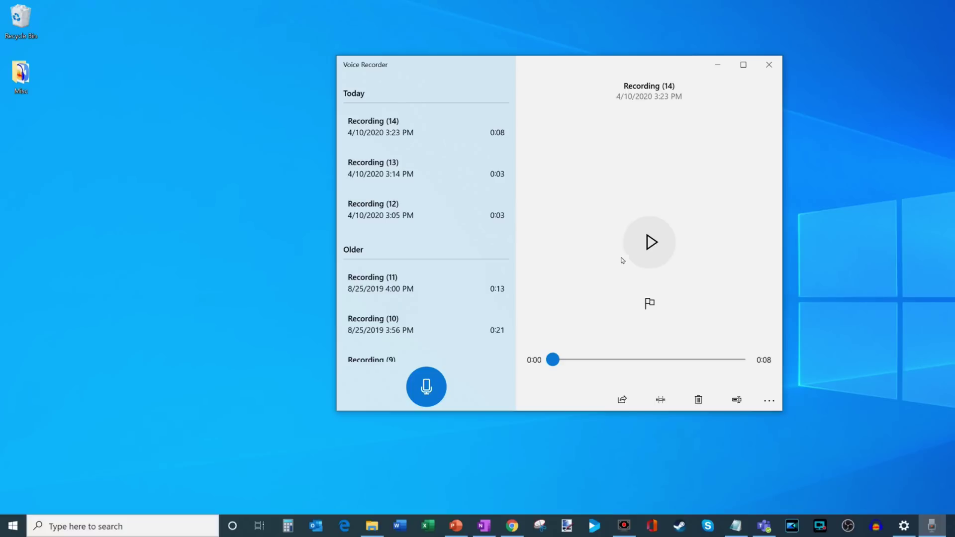
pyautogui.click(650, 246)
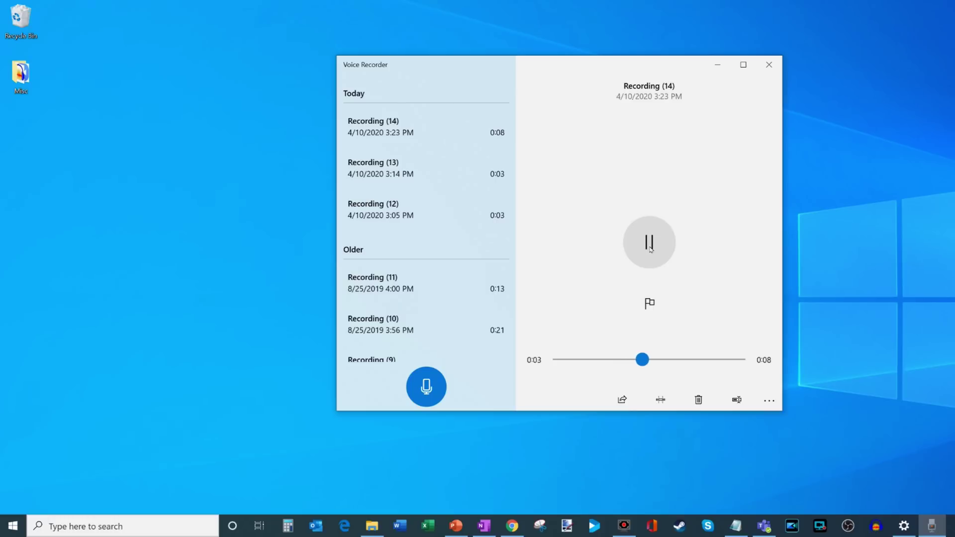
pyautogui.click(650, 248)
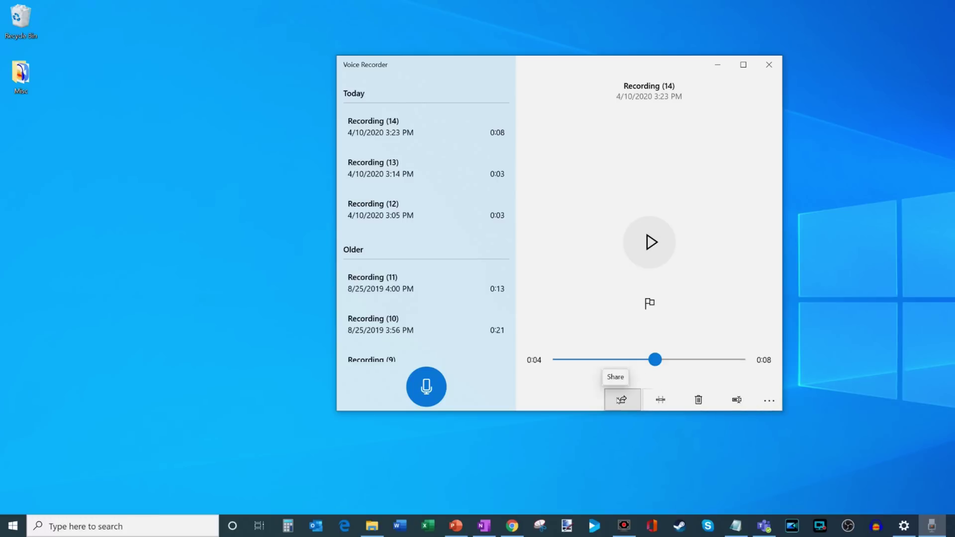
pyautogui.click(656, 400)
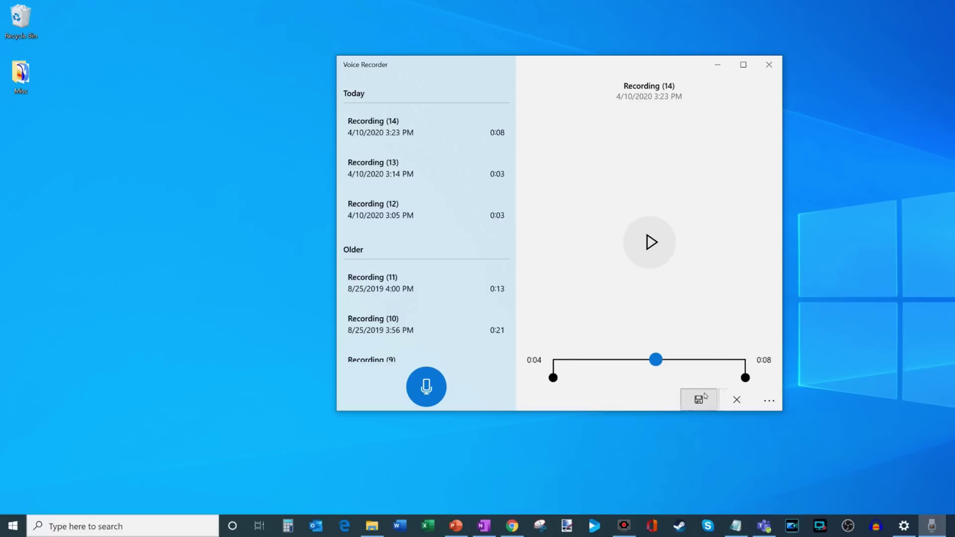
pyautogui.moveTo(744, 378); pyautogui.dragTo(717, 378)
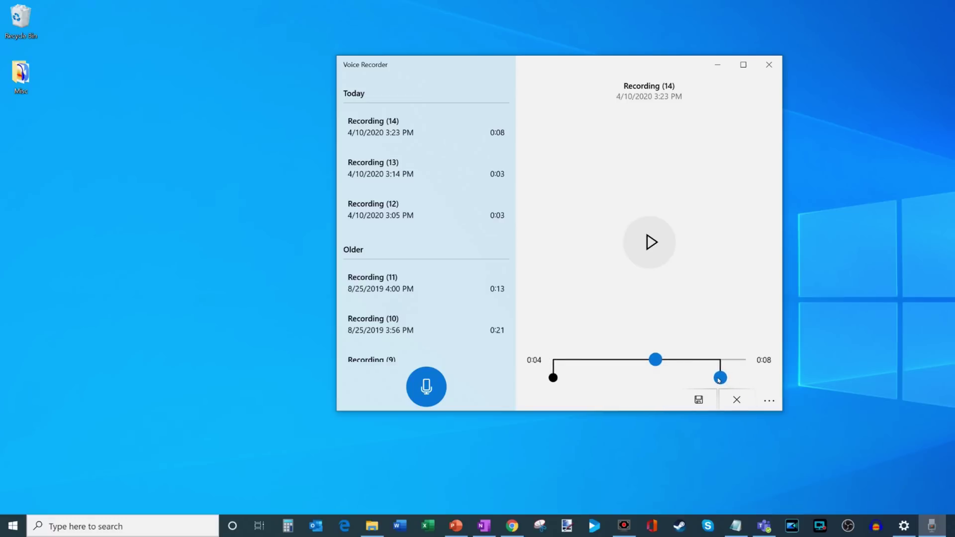
pyautogui.moveTo(564, 380); pyautogui.dragTo(593, 379)
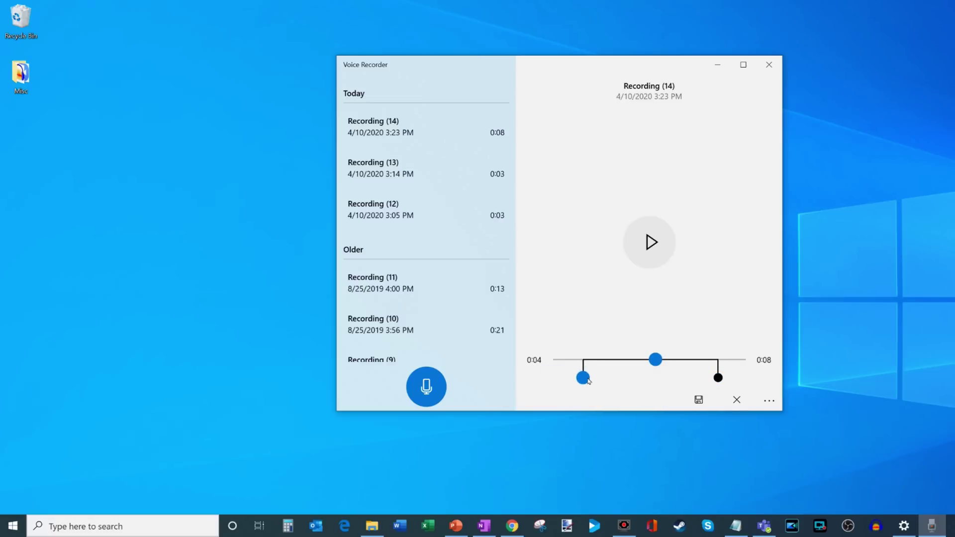
pyautogui.click(653, 242)
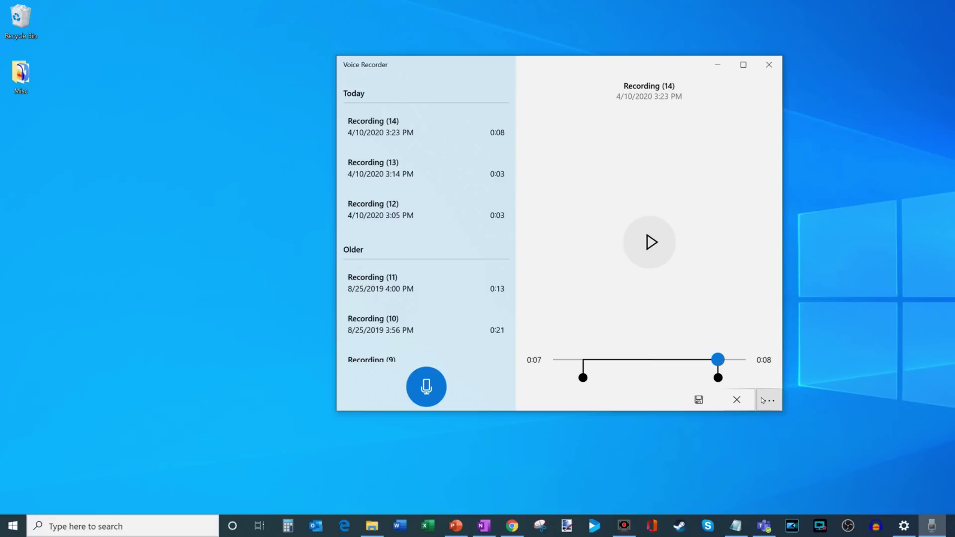
pyautogui.click(731, 401)
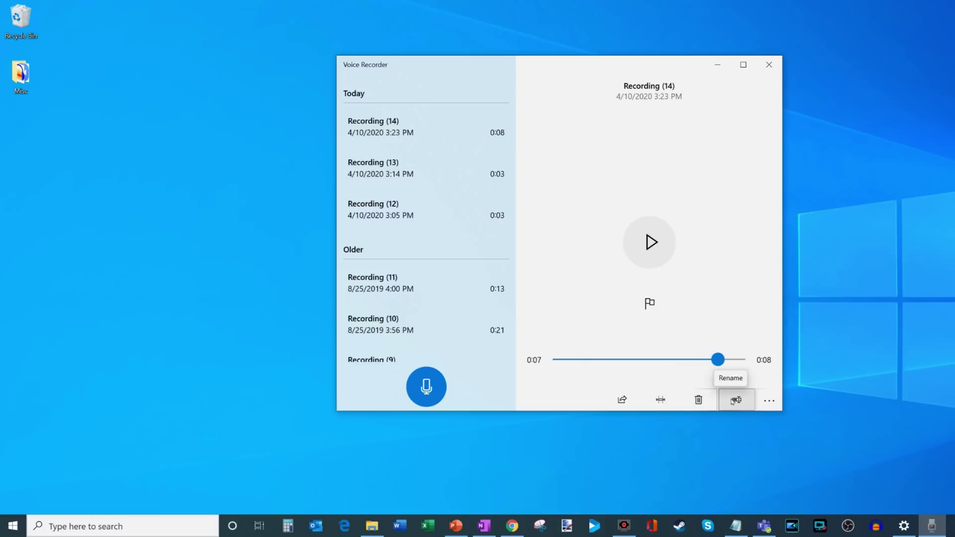
# Open the file location of the recordings from the See more menu
pyautogui.click(767, 401)
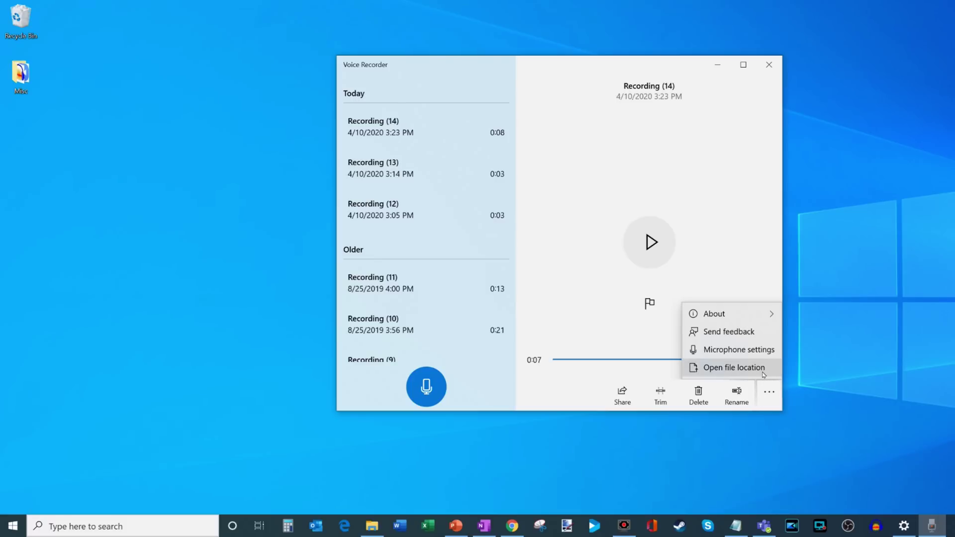
pyautogui.click(763, 372)
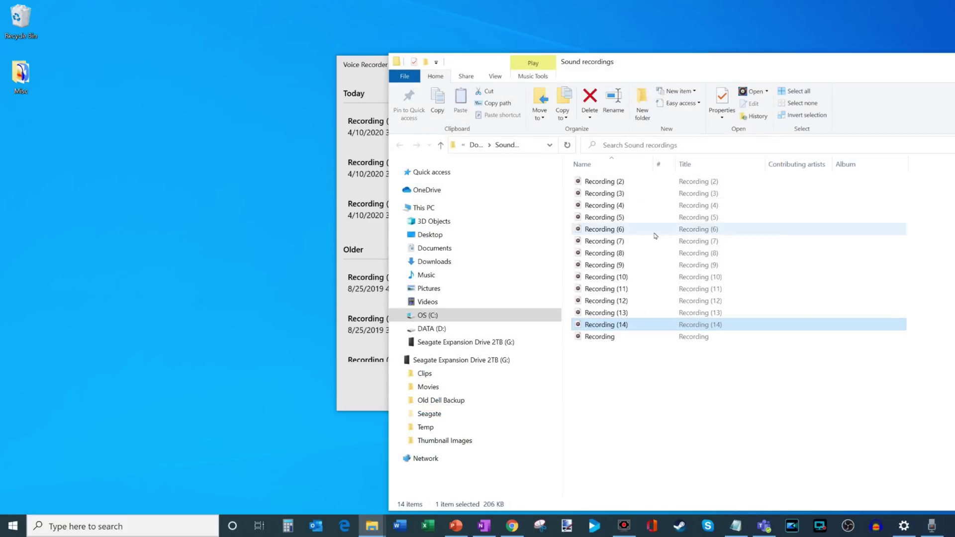
# View the Documents\Sound recordings path in File Explorer, then close the window
pyautogui.moveTo(926, 59); pyautogui.dragTo(669, 43)
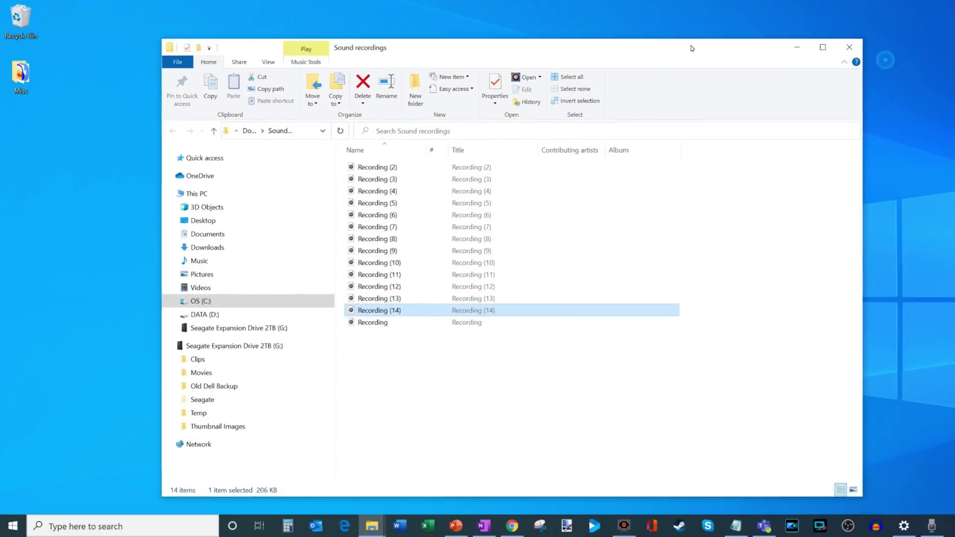
pyautogui.click(276, 128)
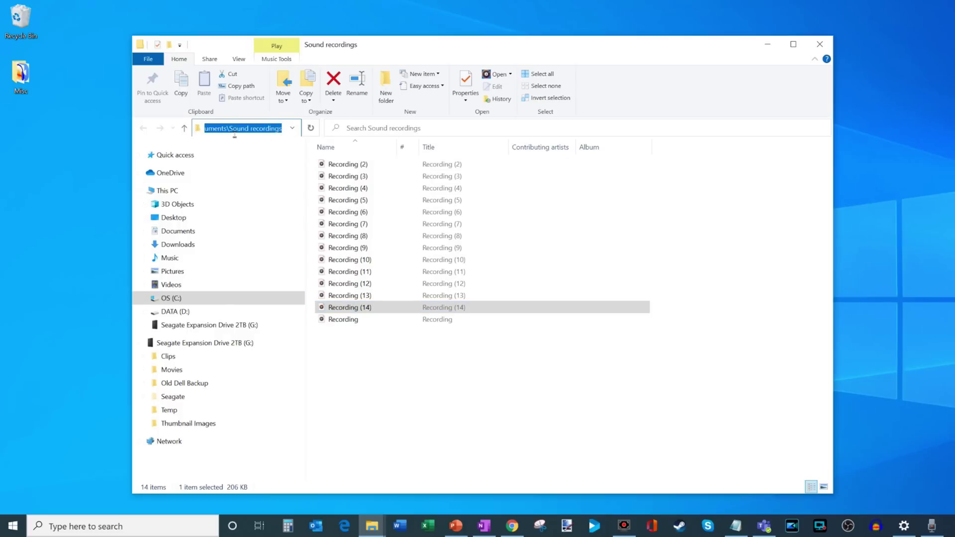
pyautogui.moveTo(234, 133); pyautogui.dragTo(315, 134)
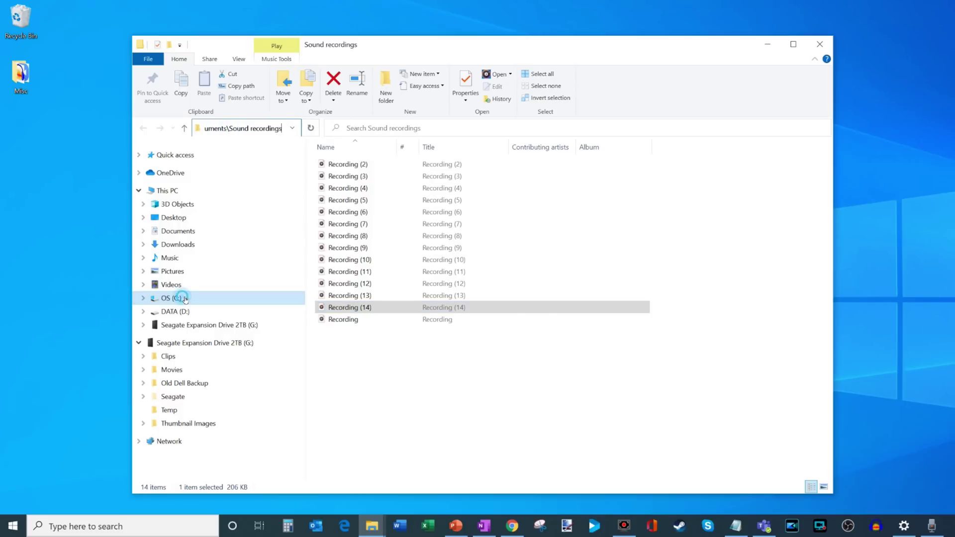
pyautogui.click(819, 44)
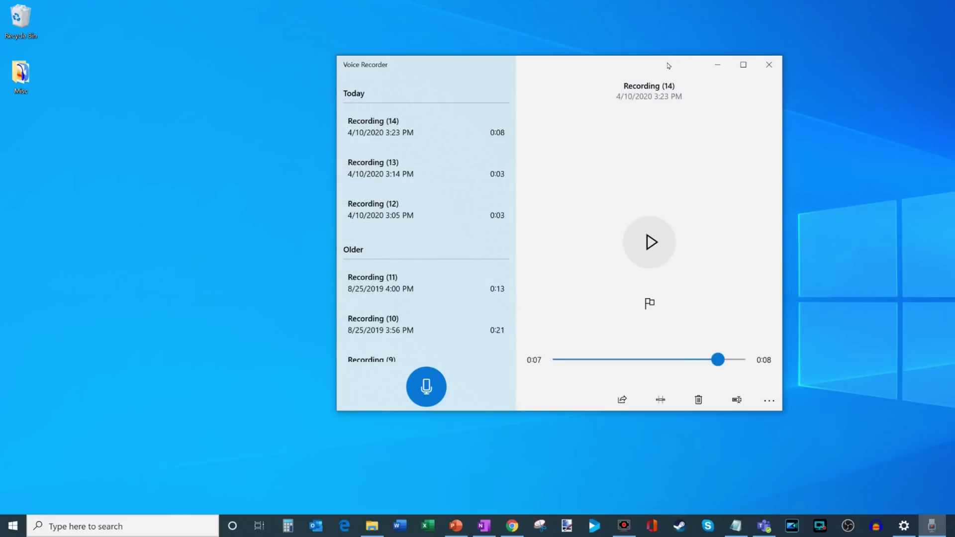
# Minimize Voice Recorder and bring back the browser on audacityteam.org
pyautogui.moveTo(669, 66); pyautogui.dragTo(624, 76)
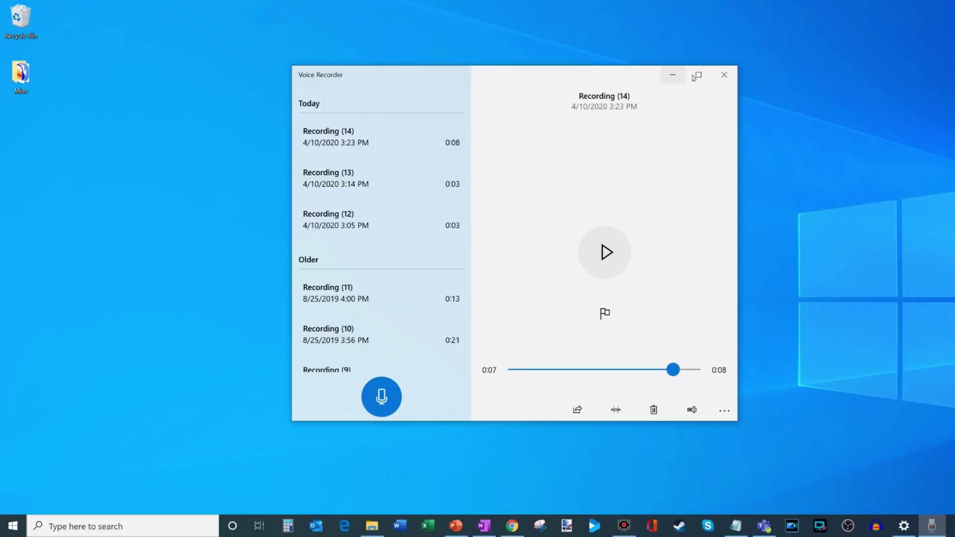
pyautogui.click(670, 78)
pyautogui.click(512, 526)
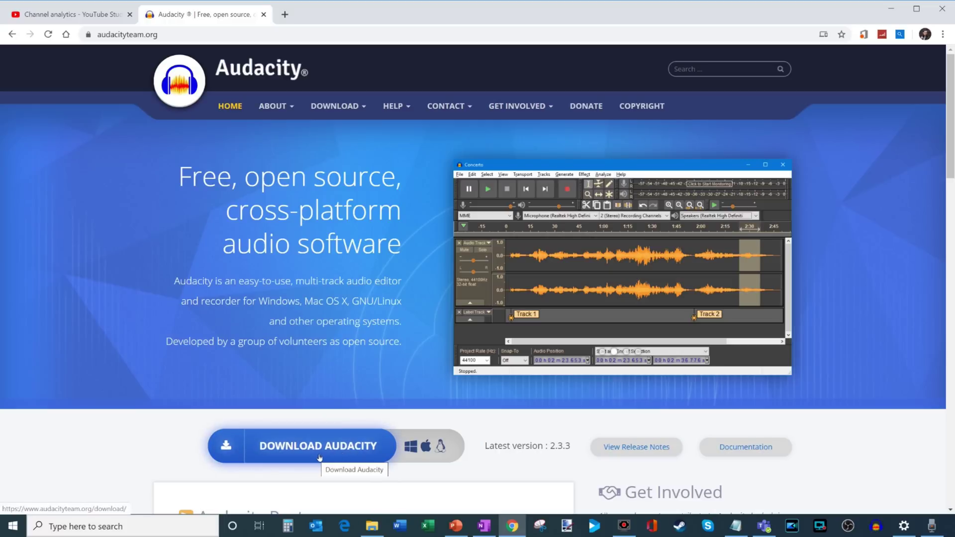
# Visit the Audacity 2.3.3 download page and scroll through it
pyautogui.click(320, 457)
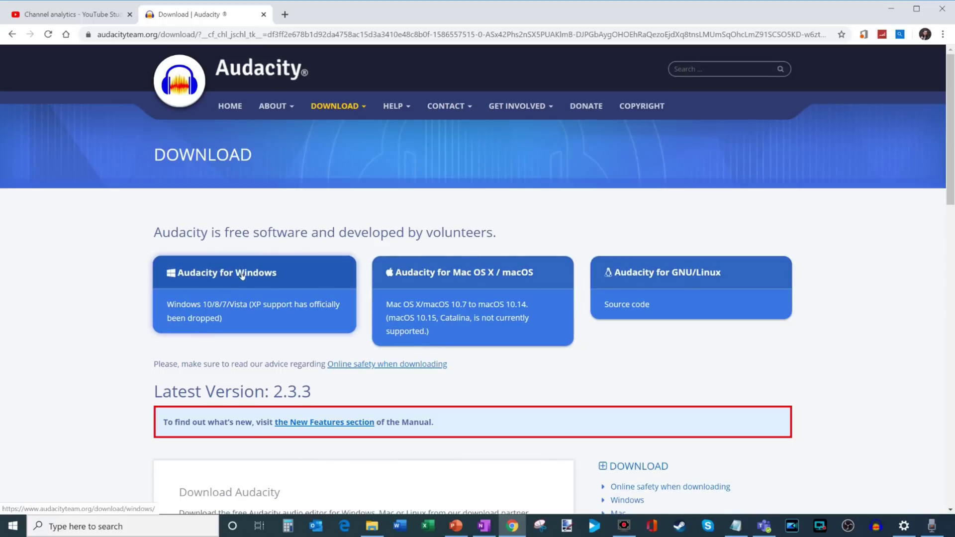
pyautogui.scroll(-3, 244, 273)
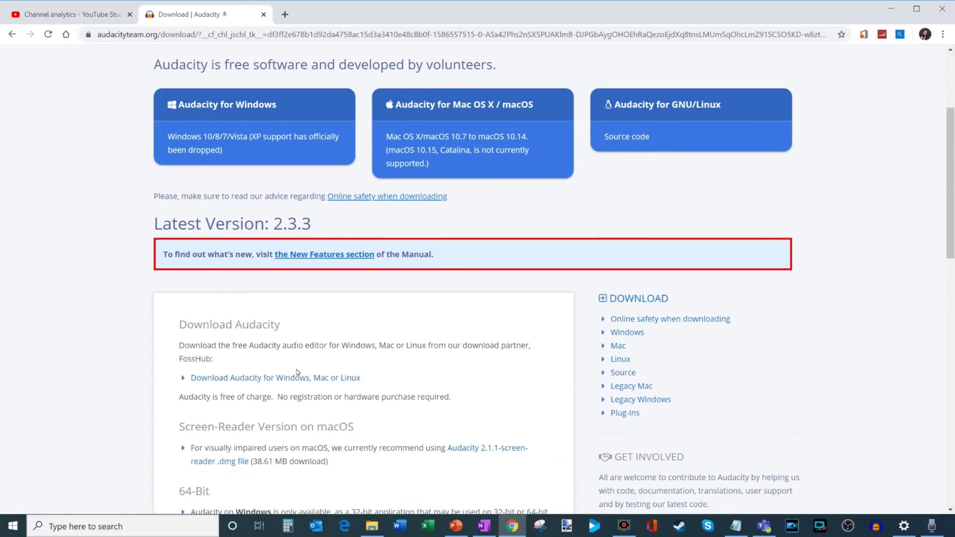
pyautogui.scroll(3, 156, 358)
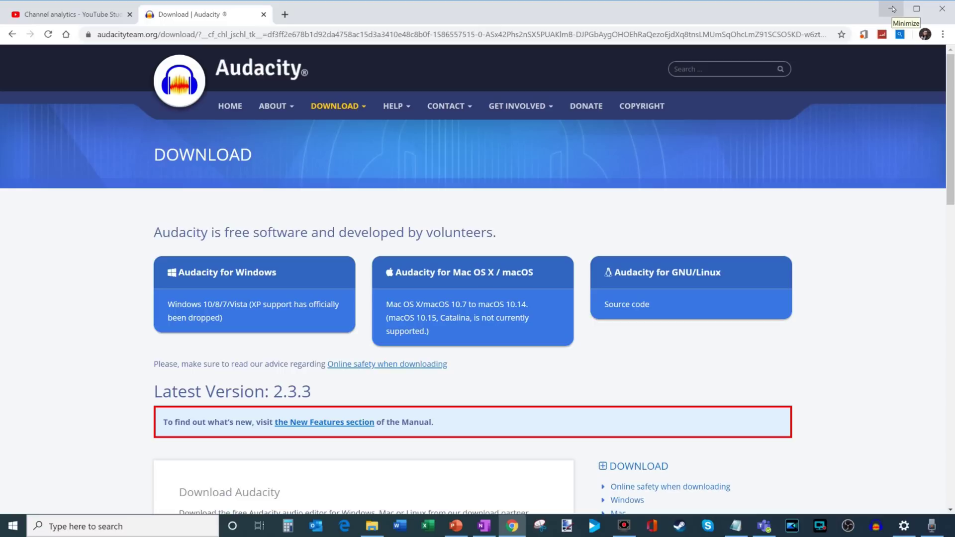
# Minimize the browser, then start Audacity and dismiss its welcome dialog
pyautogui.click(893, 9)
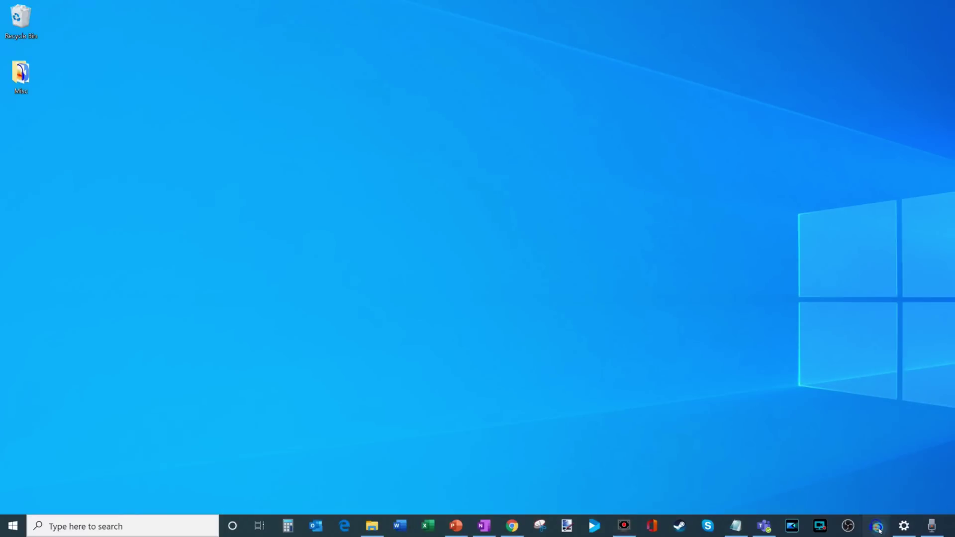
pyautogui.click(877, 523)
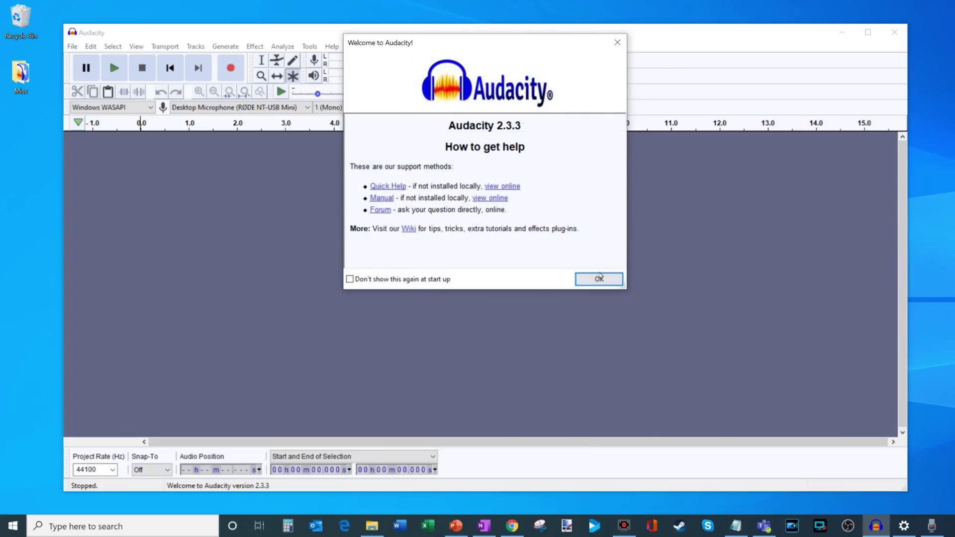
pyautogui.click(606, 279)
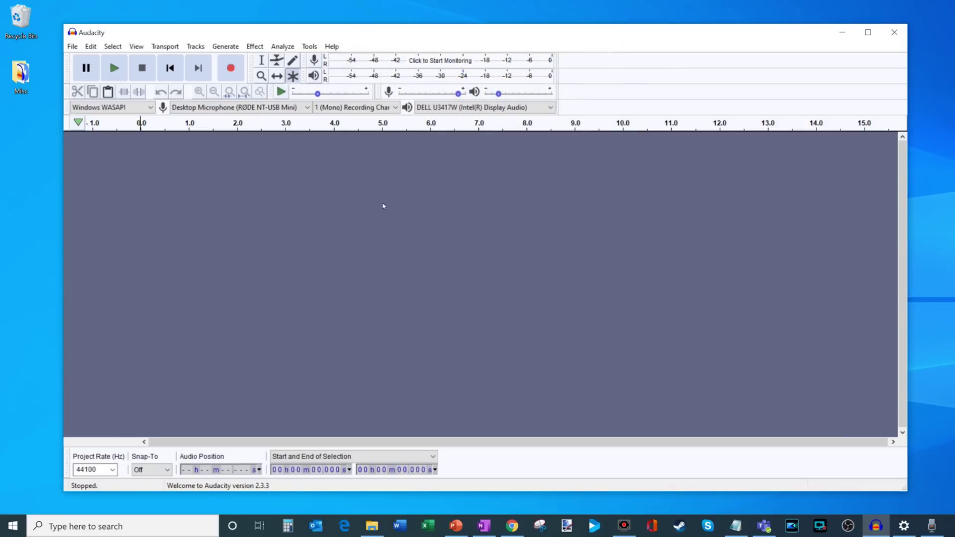
# Set the RØDE NT-USB Mini recording volume to about 0.90 and monitor input levels
pyautogui.moveTo(395, 34); pyautogui.dragTo(400, 33)
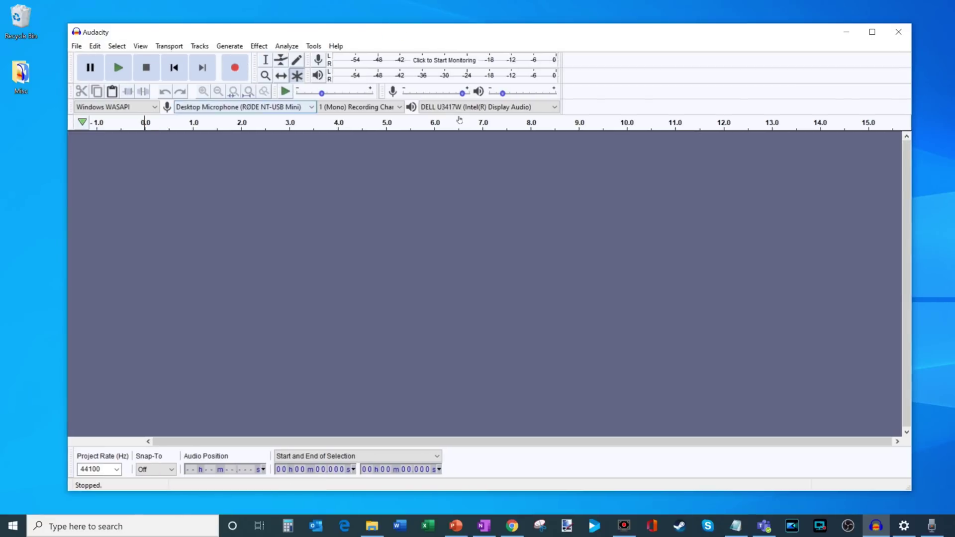
pyautogui.moveTo(458, 93)
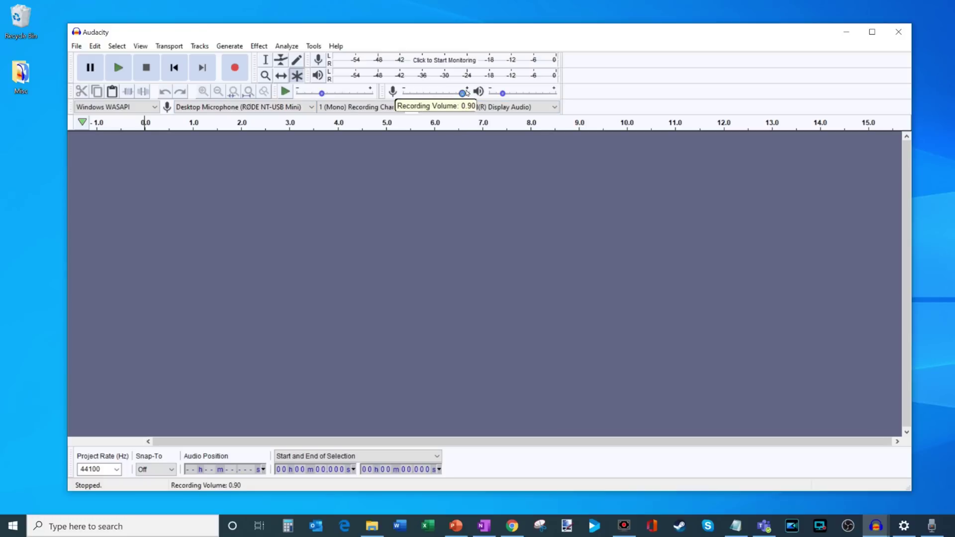
pyautogui.moveTo(463, 93)
pyautogui.mouseDown()
pyautogui.moveTo(429, 93)
pyautogui.moveTo(458, 93)
pyautogui.mouseUp()
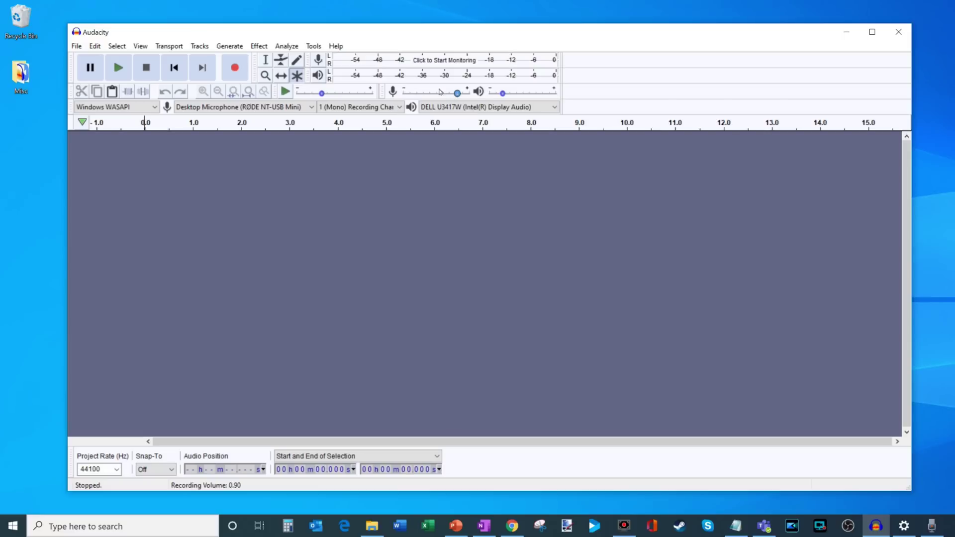
pyautogui.click(454, 60)
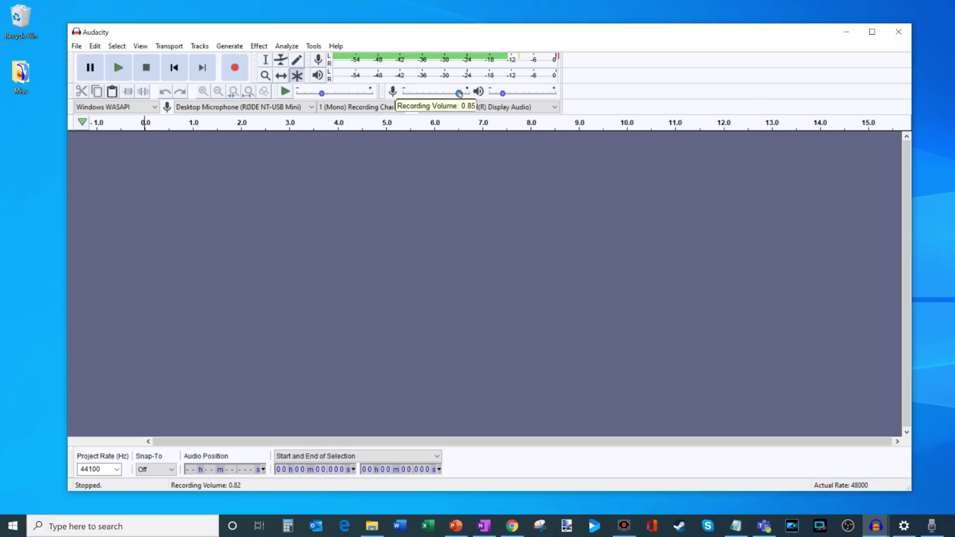
pyautogui.moveTo(457, 93); pyautogui.dragTo(461, 93)
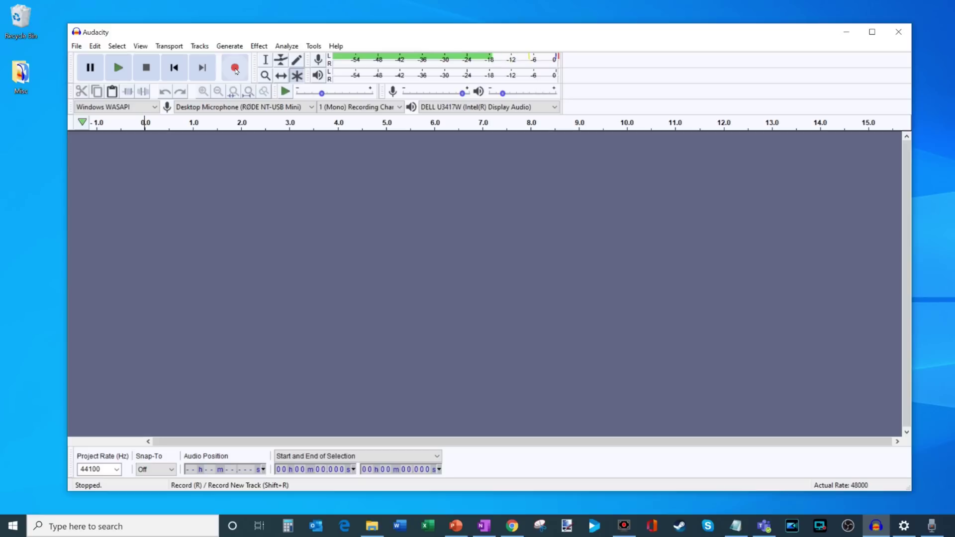
# Record a roughly 12-second mono voice clip, then play it back
pyautogui.click(235, 68)
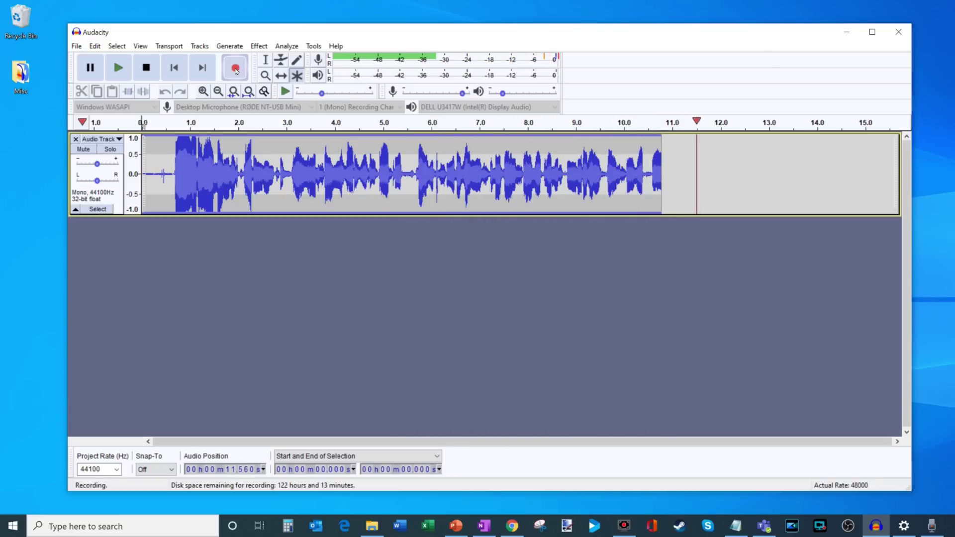
pyautogui.click(146, 74)
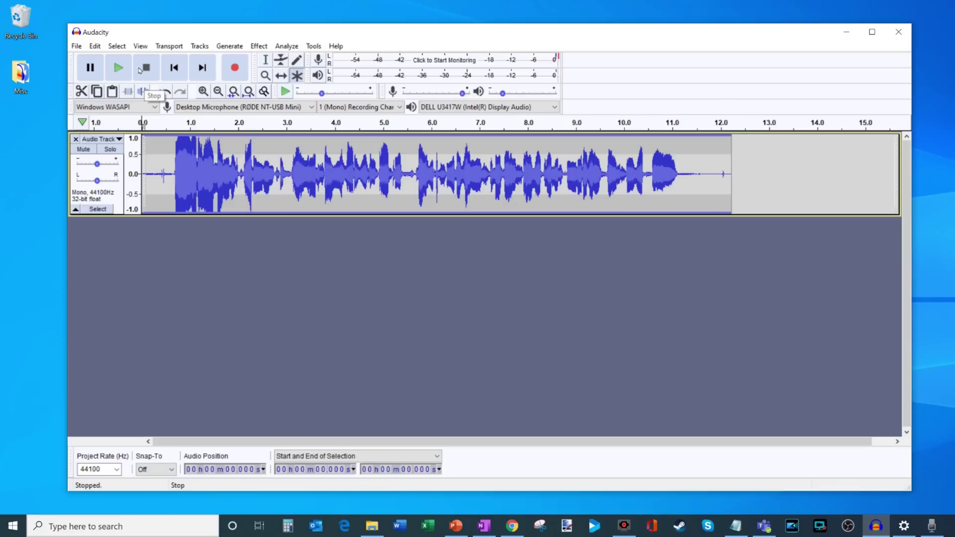
pyautogui.click(115, 70)
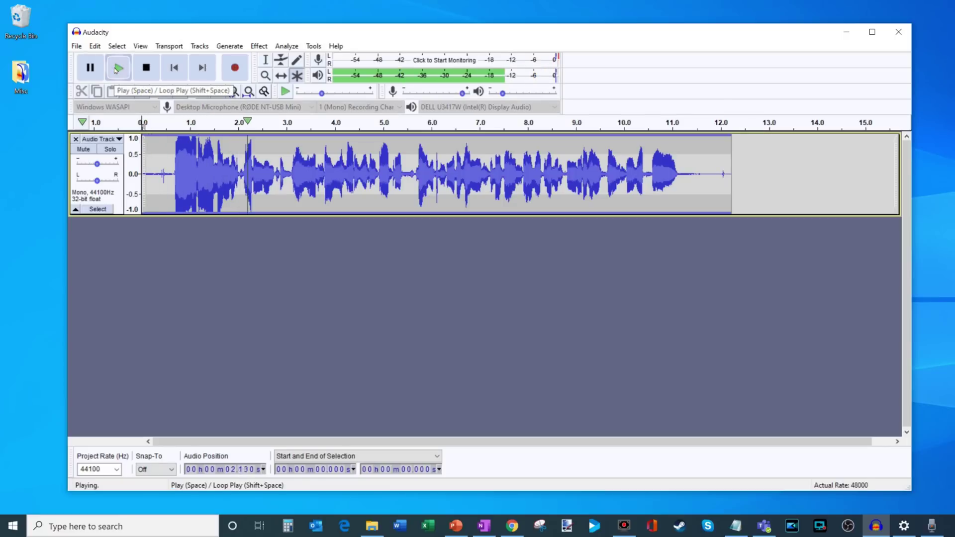
pyautogui.click(116, 69)
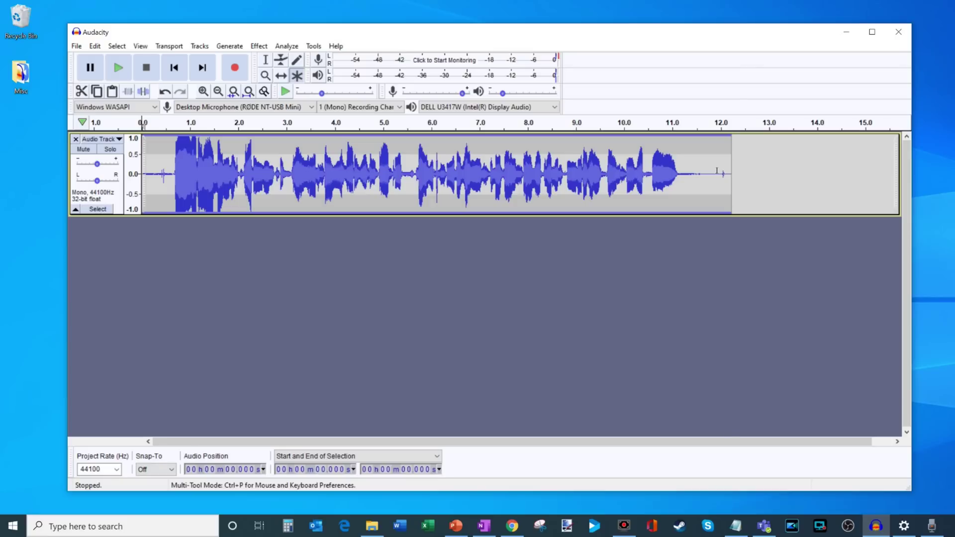
# Delete the trailing and leading silence, leaving about 10.7 seconds of speech
pyautogui.moveTo(687, 169); pyautogui.dragTo(739, 174)
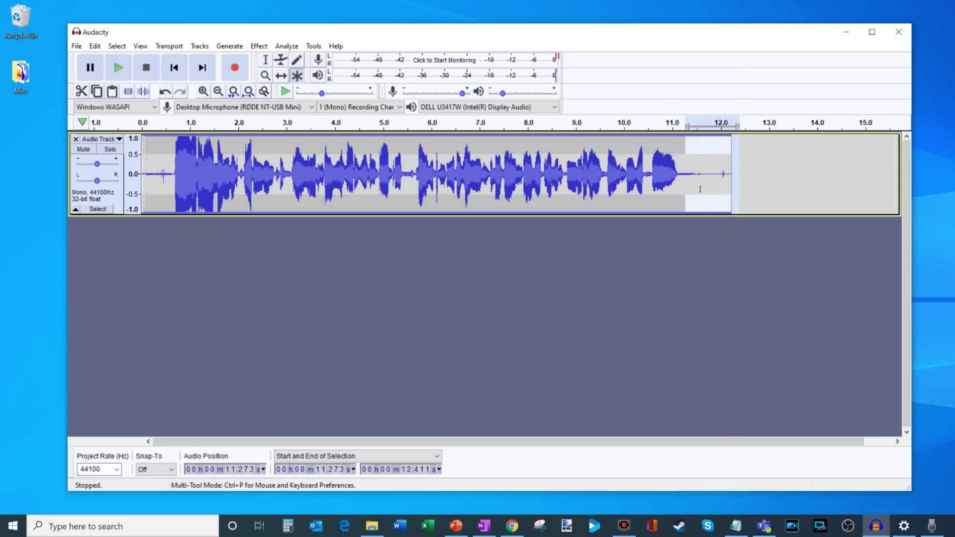
pyautogui.press('Delete')
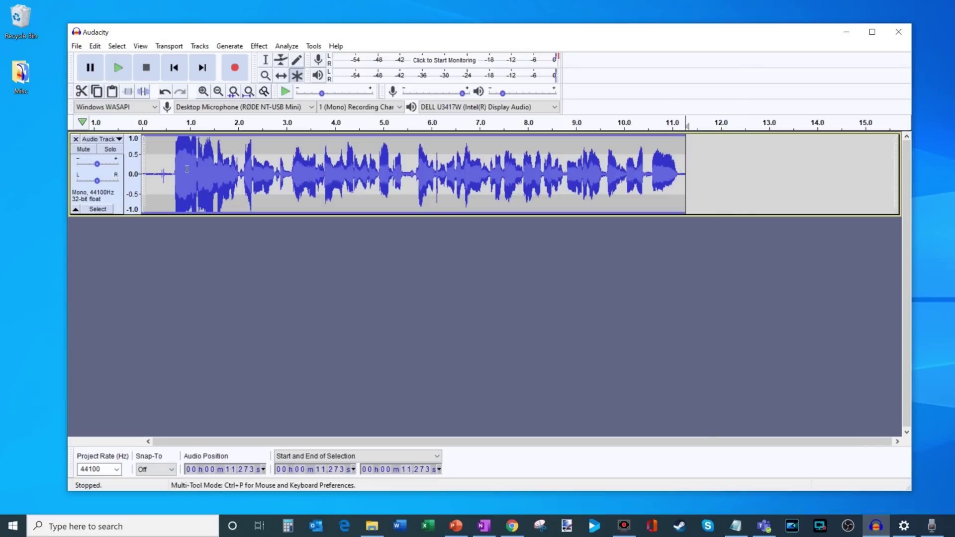
pyautogui.moveTo(175, 175); pyautogui.dragTo(142, 175)
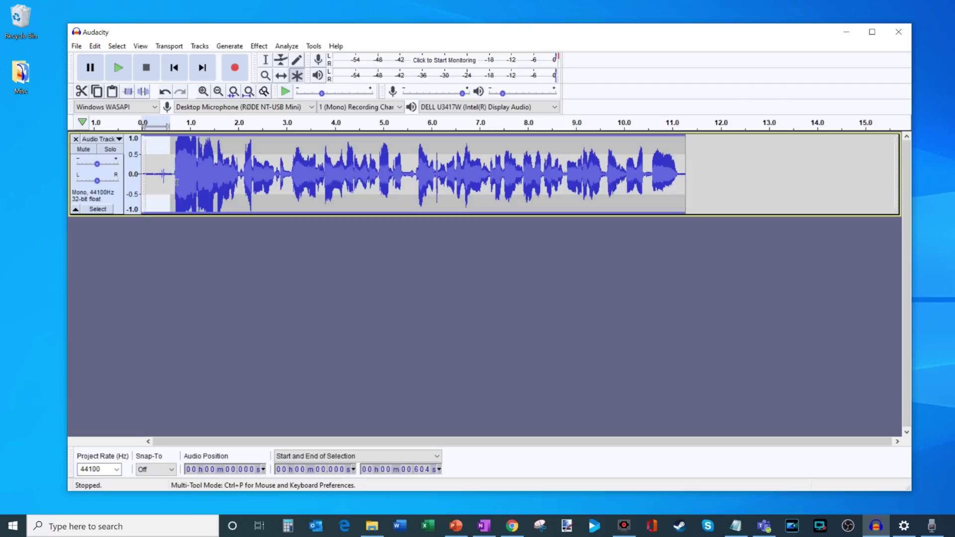
pyautogui.press('Delete')
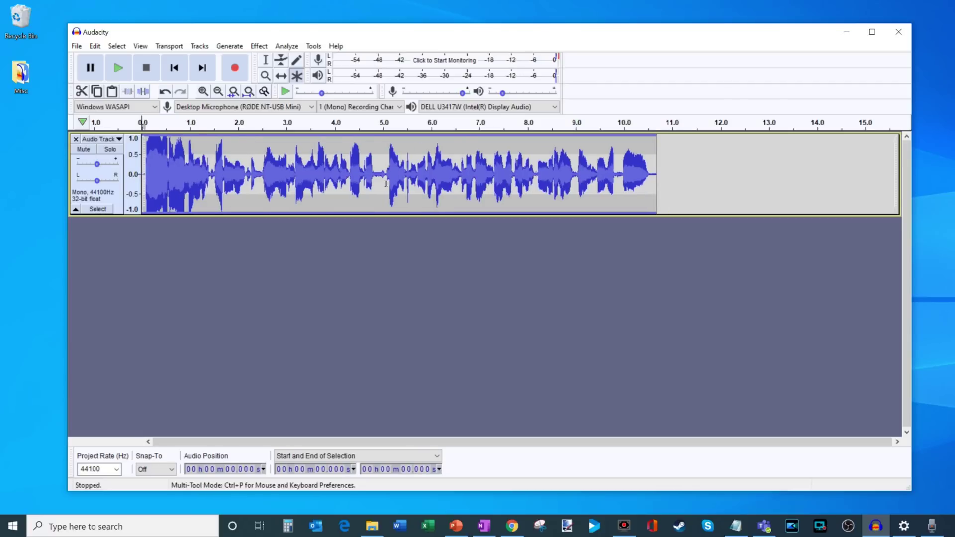
pyautogui.moveTo(386, 183); pyautogui.dragTo(574, 179)
pyautogui.click(624, 177)
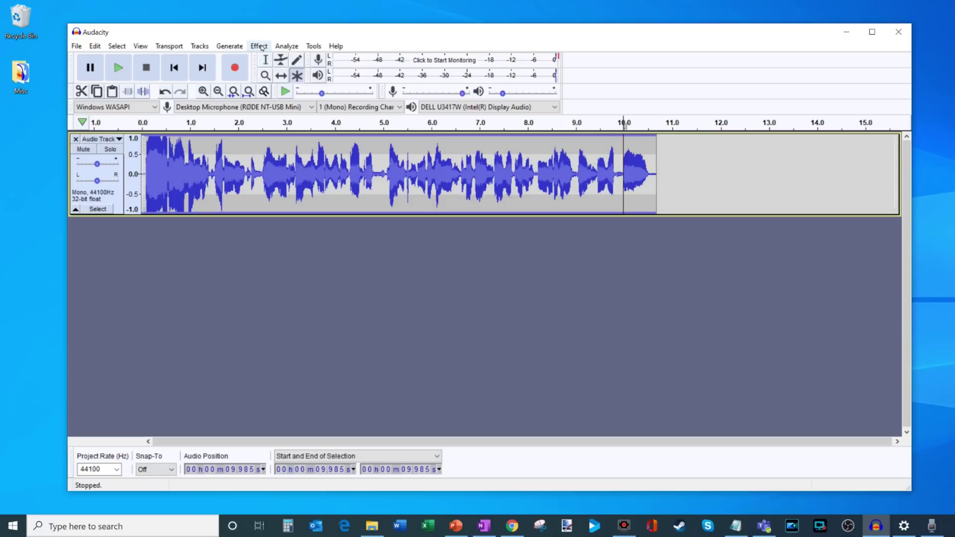
# Add an empty mono track and select the speech from 5.0 to 8.2 seconds
pyautogui.click(164, 46)
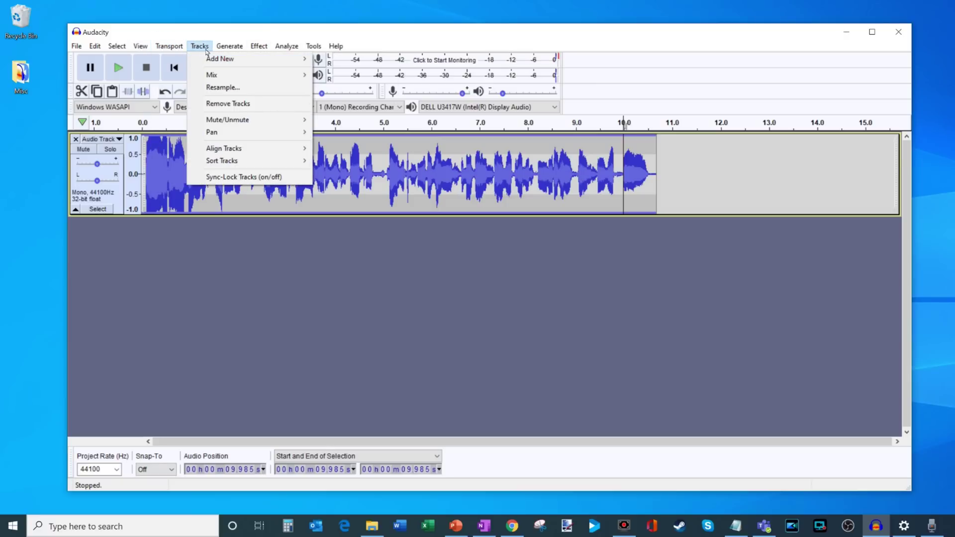
pyautogui.moveTo(220, 58)
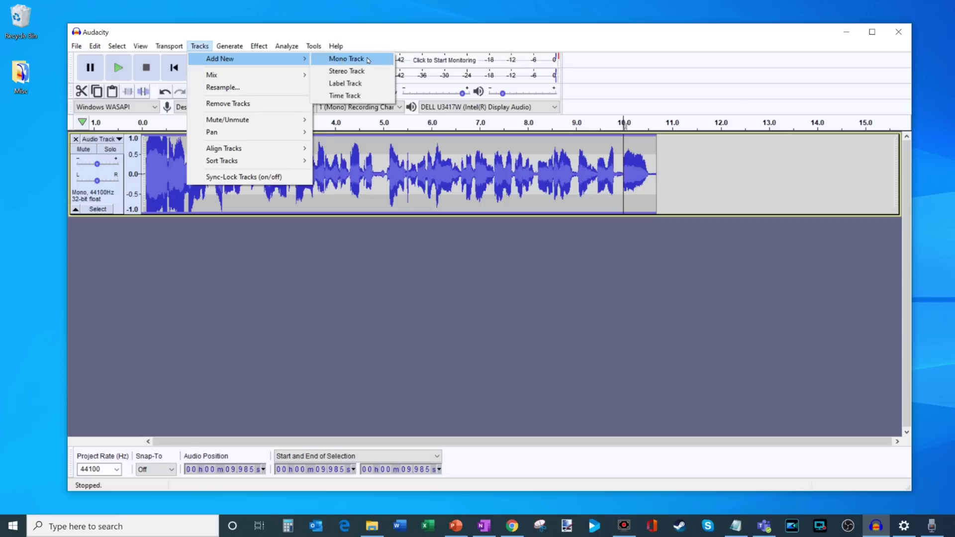
pyautogui.click(368, 60)
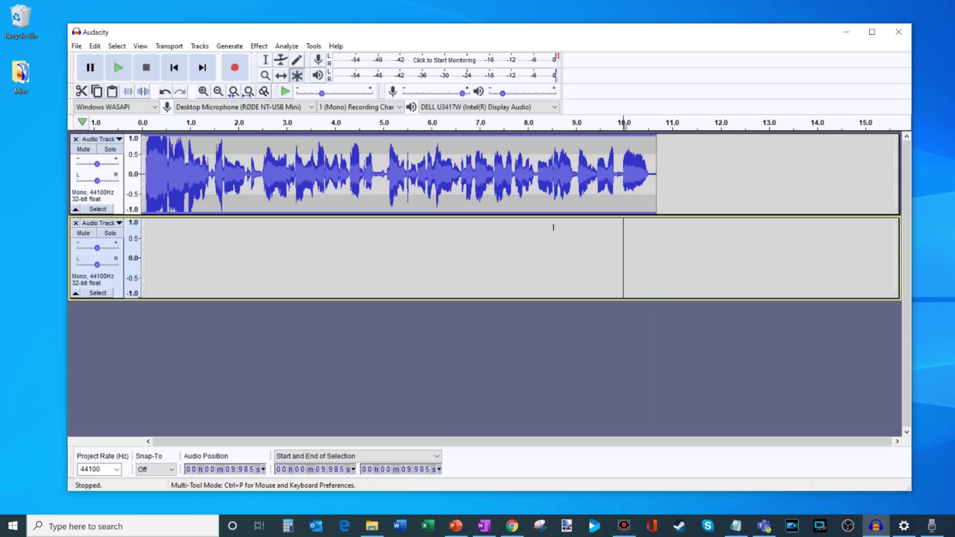
pyautogui.moveTo(383, 169); pyautogui.dragTo(544, 160)
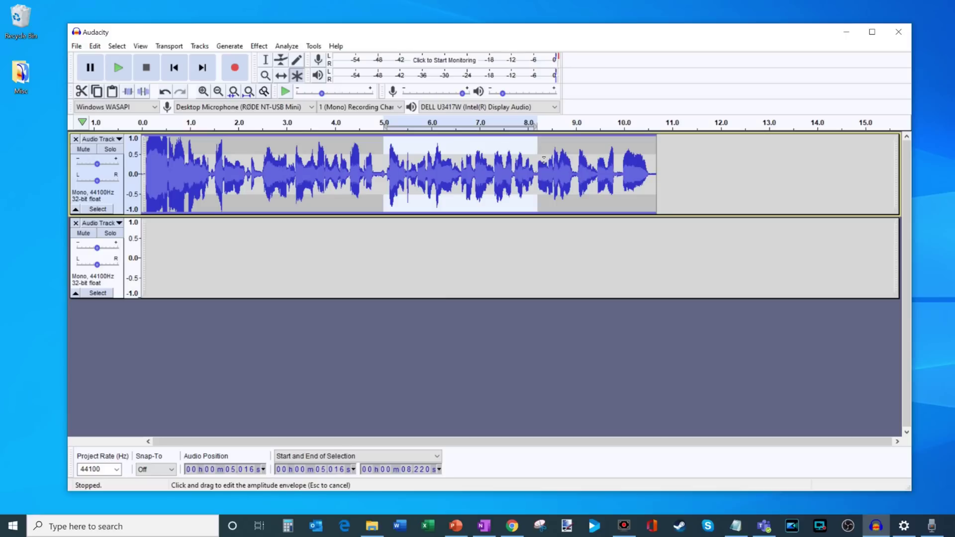
# Apply Amplify to the selected speech from 5.016 to 8.220 seconds
pyautogui.click(259, 46)
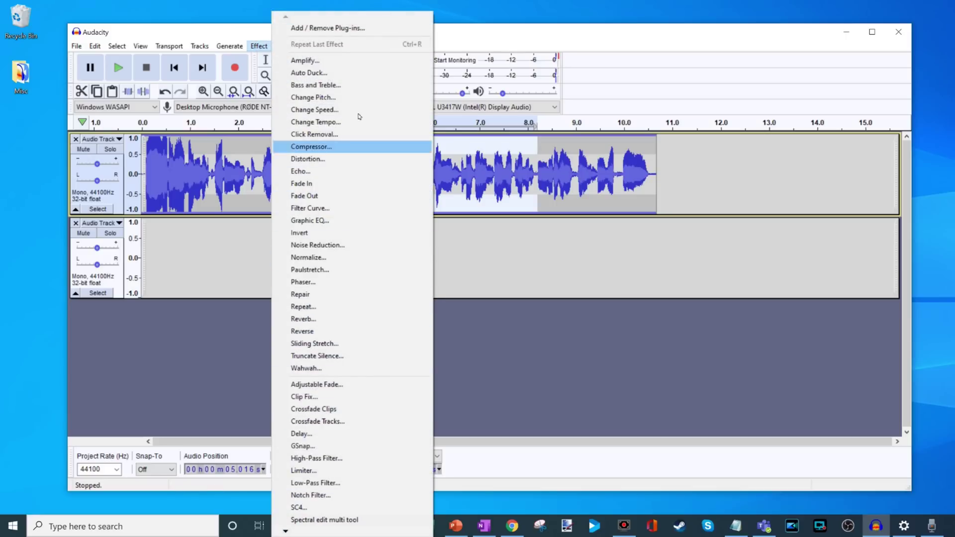
pyautogui.click(365, 60)
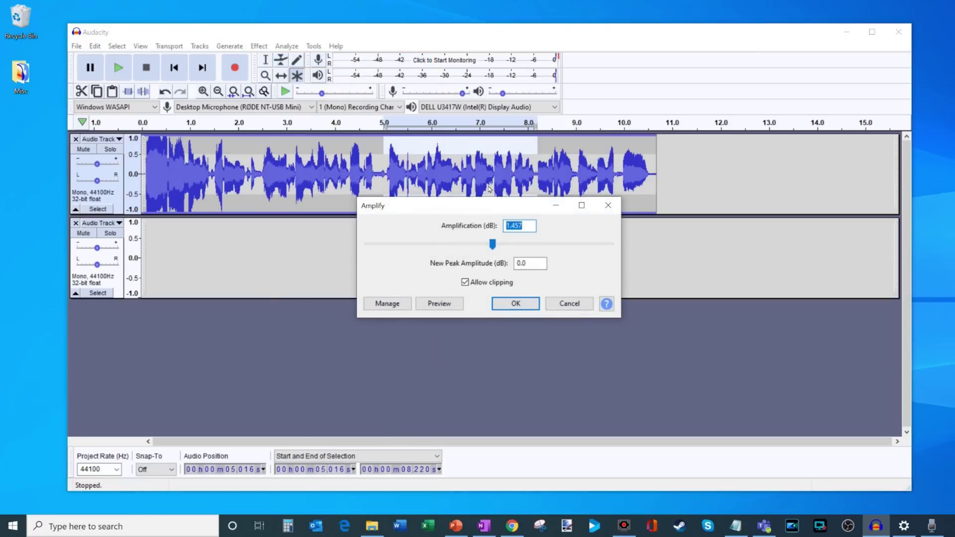
pyautogui.click(512, 304)
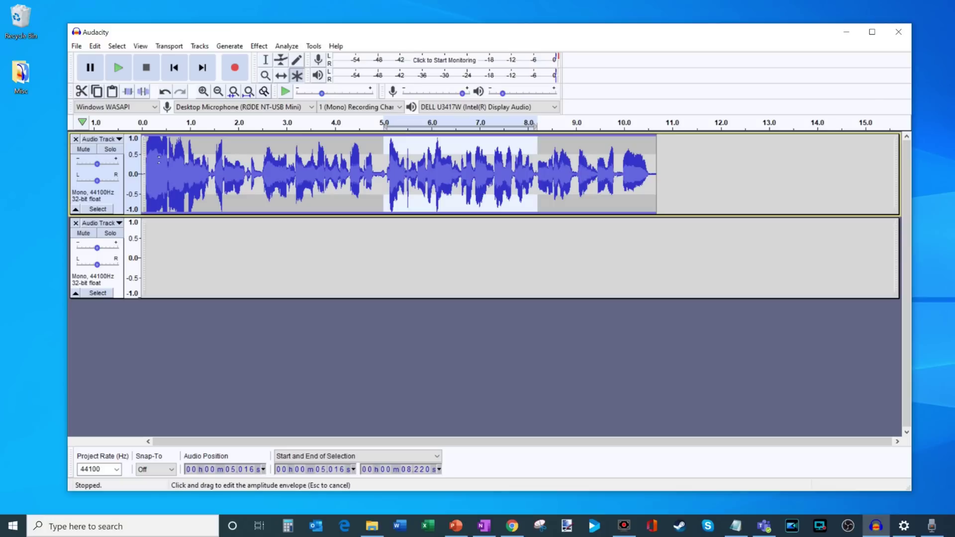
# Preview the voice from near its start at about 1.53x speed, then lower its volume envelope
pyautogui.click(175, 152)
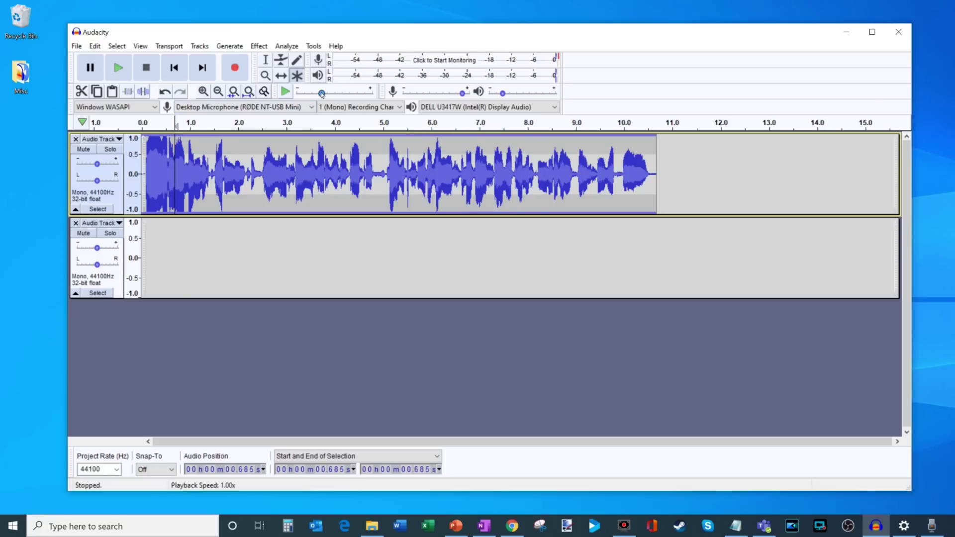
pyautogui.click(285, 91)
pyautogui.moveTo(322, 93); pyautogui.dragTo(315, 93)
pyautogui.click(286, 92)
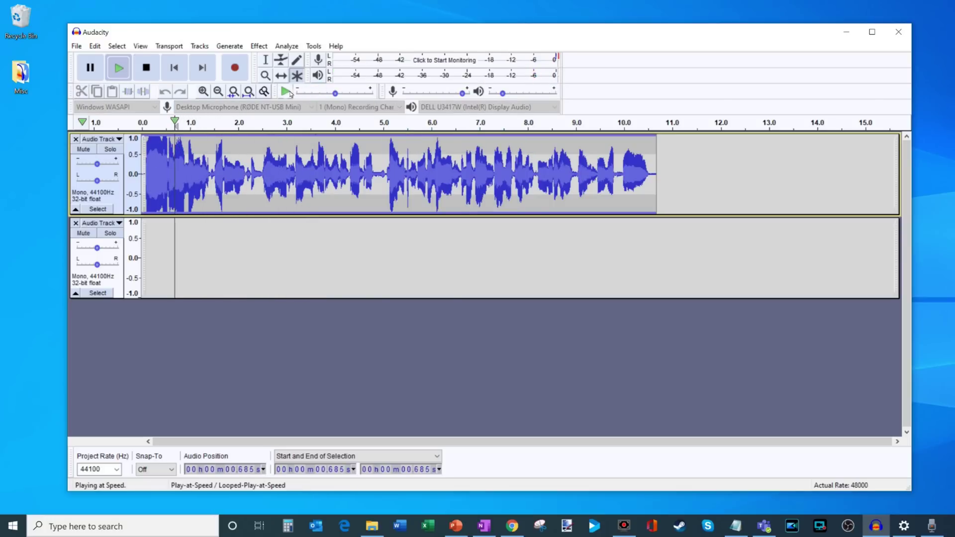
pyautogui.click(291, 93)
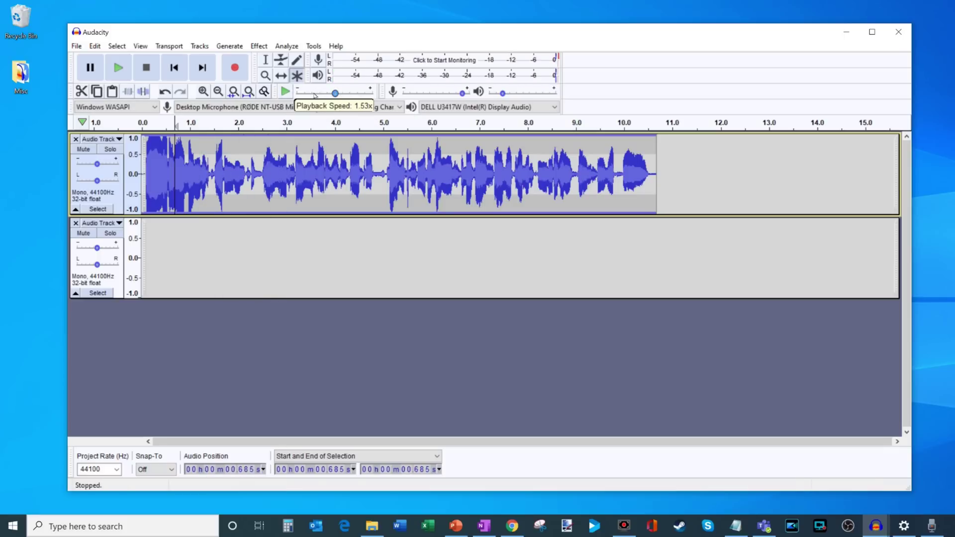
pyautogui.moveTo(364, 157); pyautogui.dragTo(367, 160)
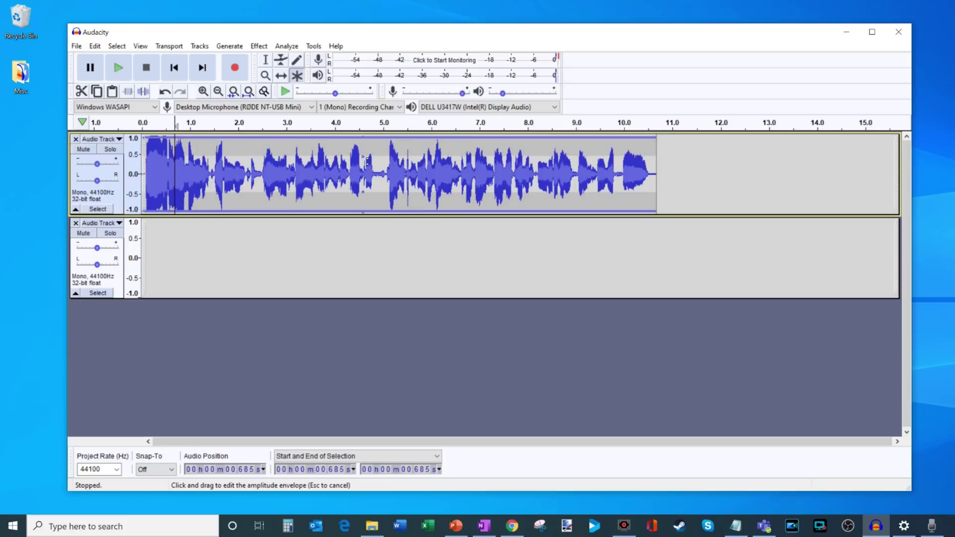
# Undo the envelope change and reverse the speech between 2.473 and 5.016 seconds
pyautogui.hotkey('ctrl', 'z')
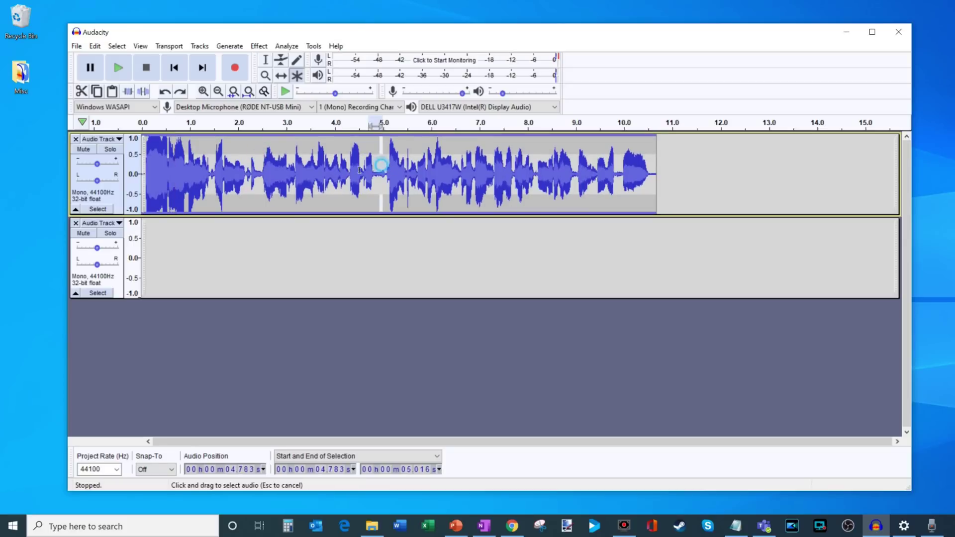
pyautogui.moveTo(360, 170); pyautogui.dragTo(262, 167)
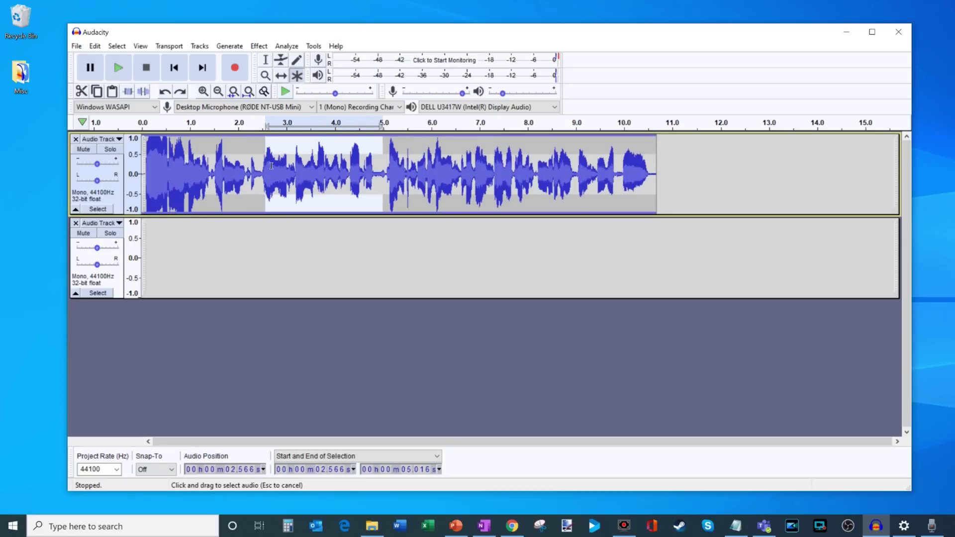
pyautogui.click(259, 46)
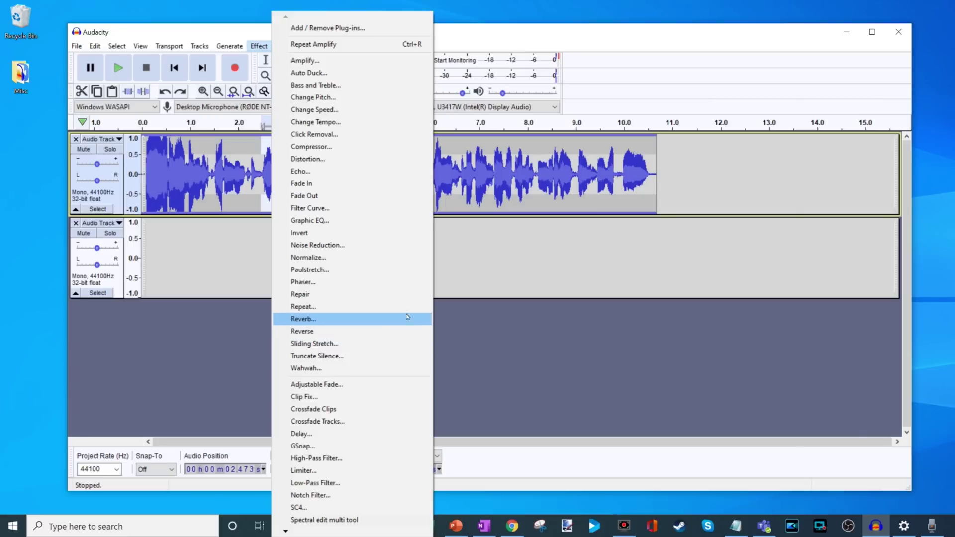
pyautogui.click(372, 331)
pyautogui.click(531, 264)
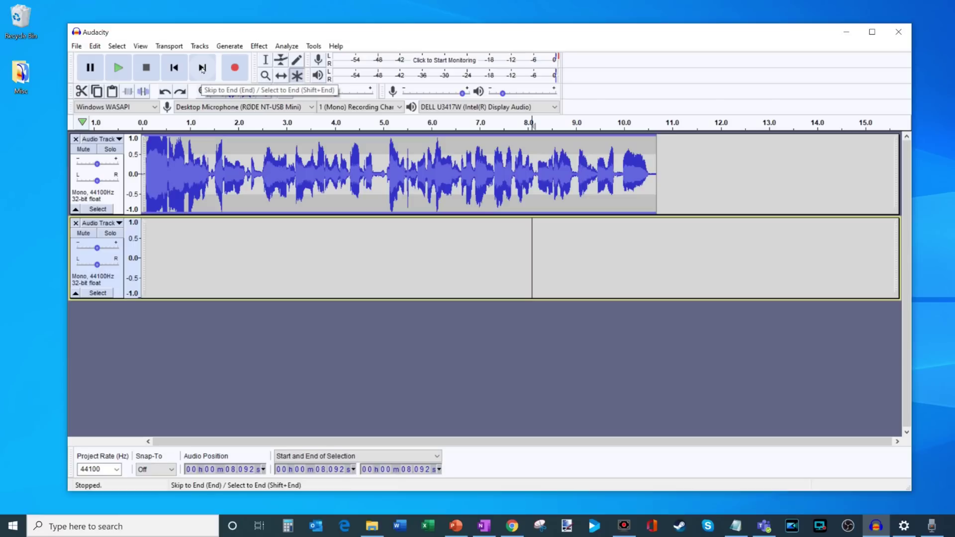
# Save the voice-and-empty-mono-track project with File > Save Project
pyautogui.click(77, 49)
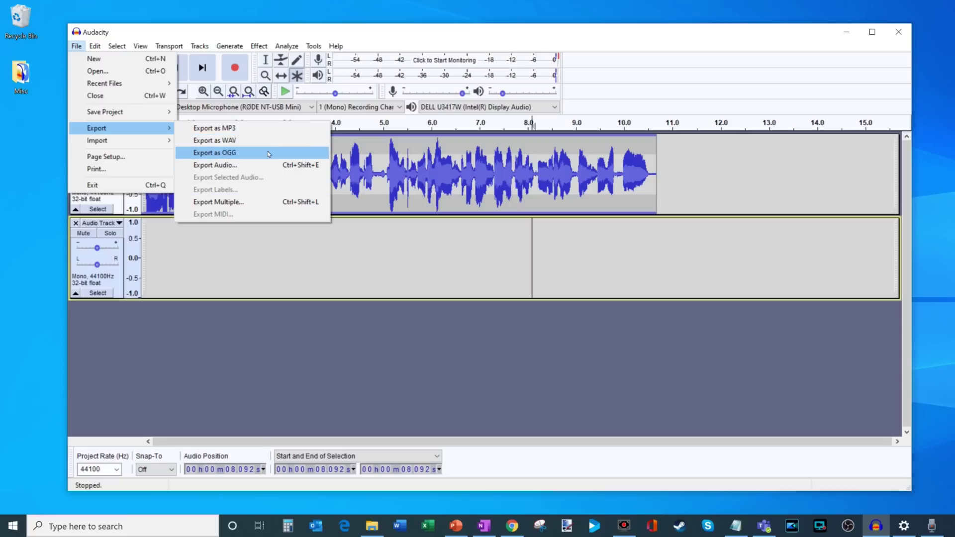
pyautogui.moveTo(120, 112)
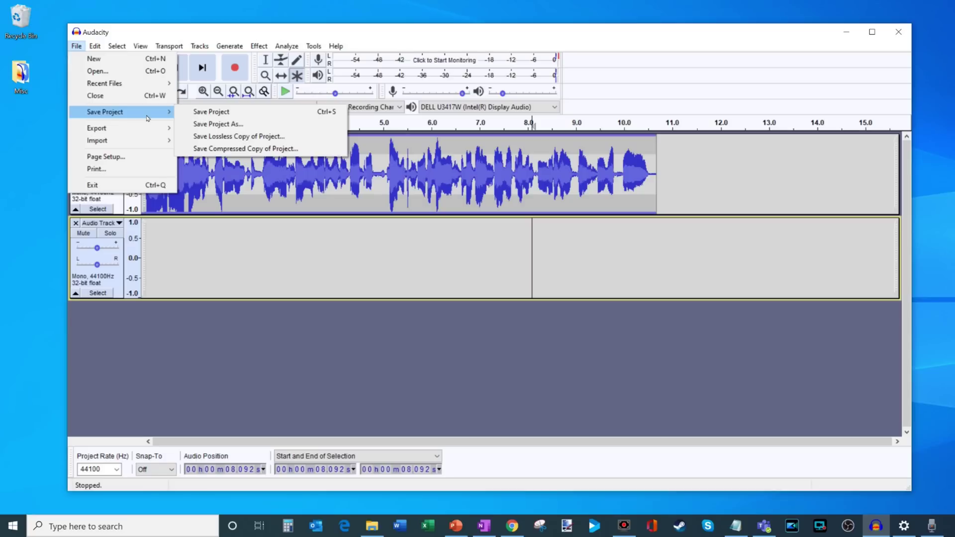
pyautogui.click(530, 343)
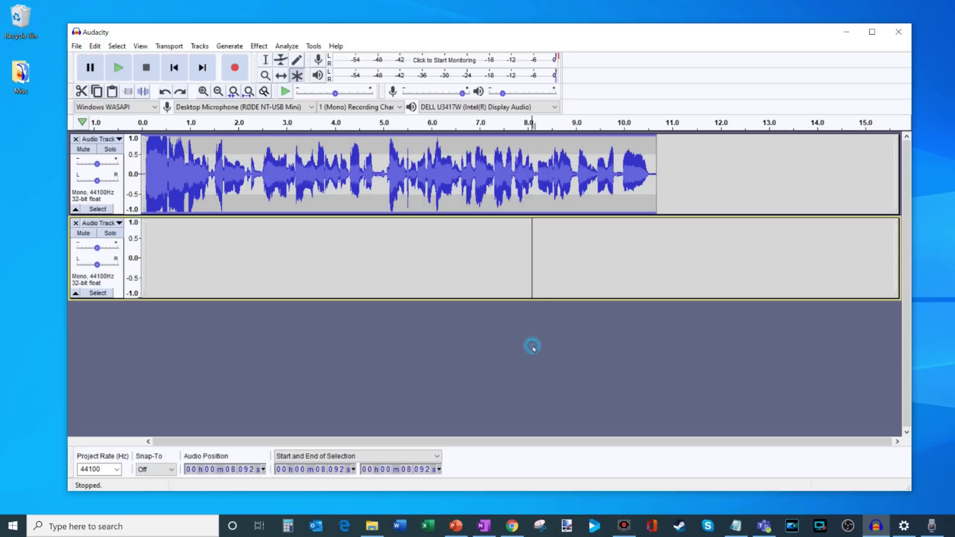